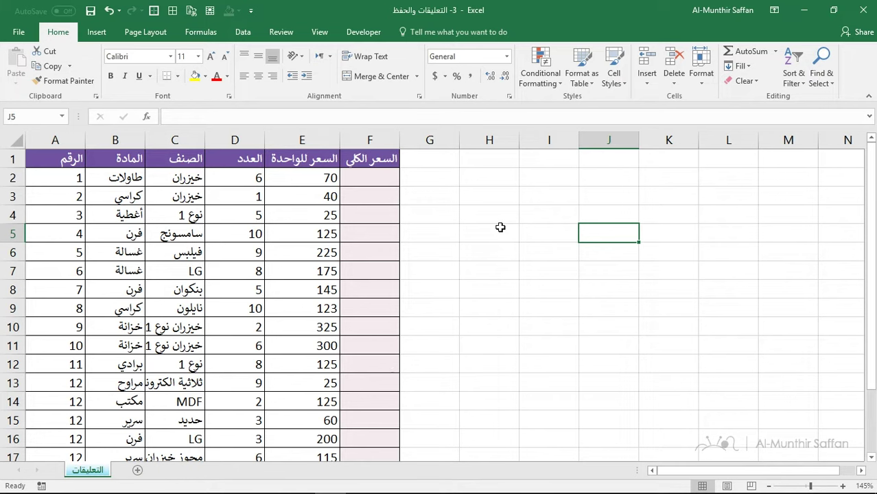
Step: Enter the total-price formula =D2*E2 in cell F2
{"action": "left_click", "coordinate": [372, 177]}
{"action": "type", "text": "="}
{"action": "key", "text": "Left"}
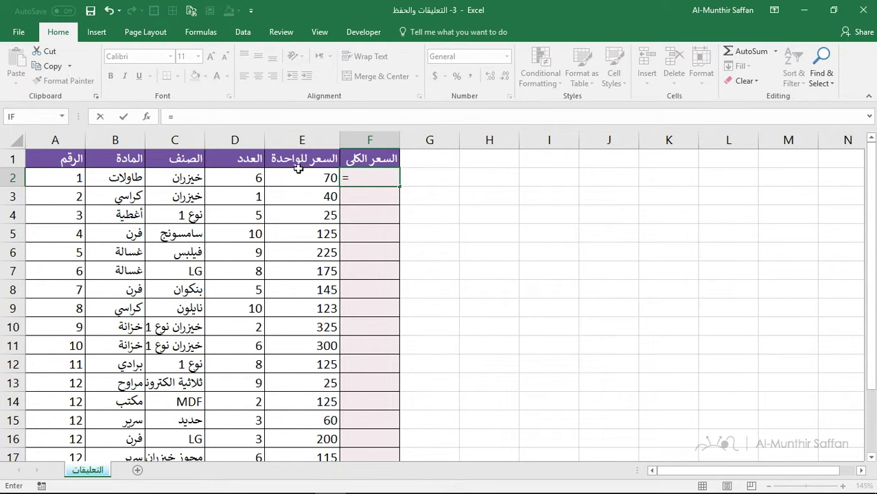
{"action": "key", "text": "Left"}
{"action": "type", "text": "*"}
{"action": "left_click", "coordinate": [325, 175]}
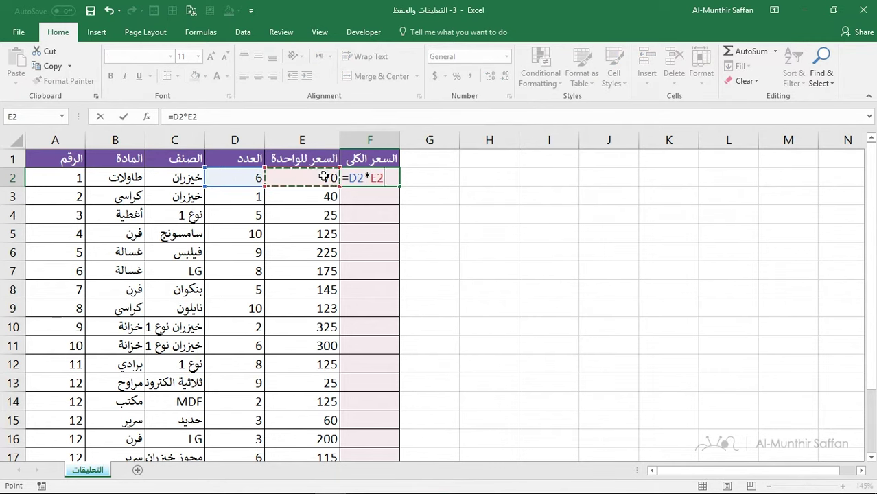
{"action": "key", "text": "Return"}
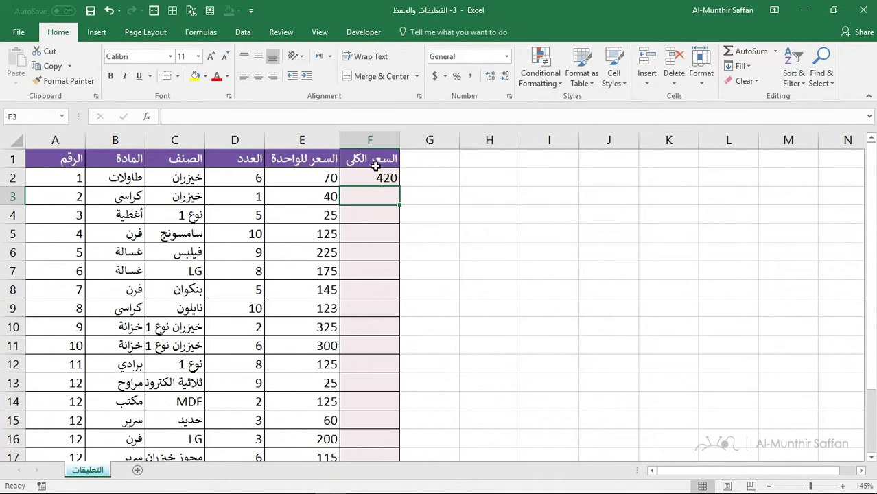
Step: Fill the F2 formula down through F17, giving totals from 420 to 690
{"action": "left_click", "coordinate": [388, 179]}
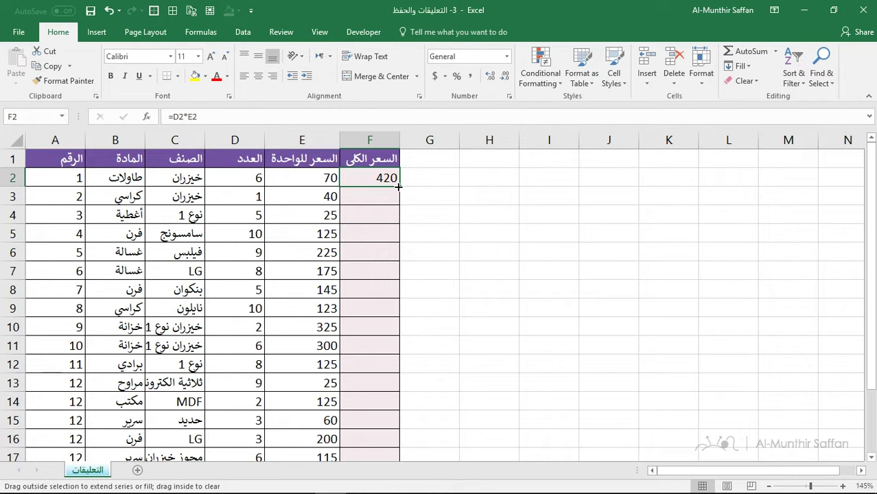
{"action": "double_click", "coordinate": [398, 186]}
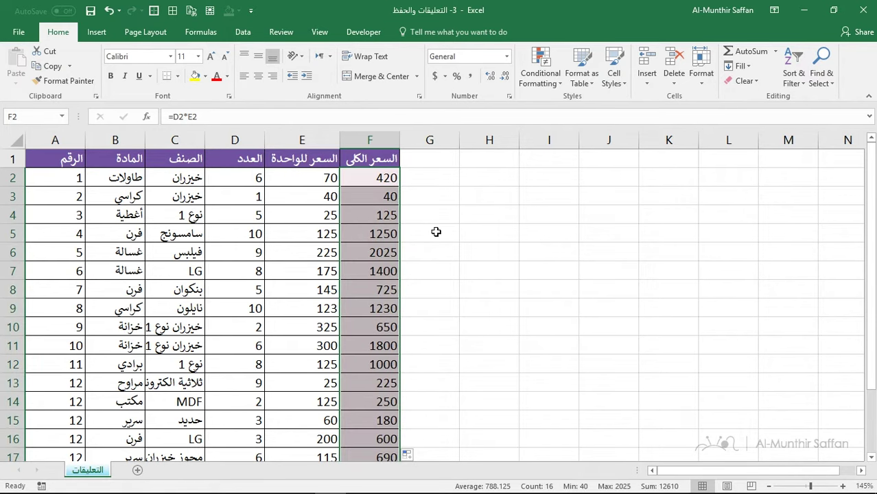
{"action": "scroll", "coordinate": [435, 232], "scroll_direction": "down", "scroll_amount": 3}
{"action": "scroll", "coordinate": [436, 232], "scroll_direction": "down", "scroll_amount": 1}
{"action": "scroll", "coordinate": [436, 234], "scroll_direction": "up", "scroll_amount": 2}
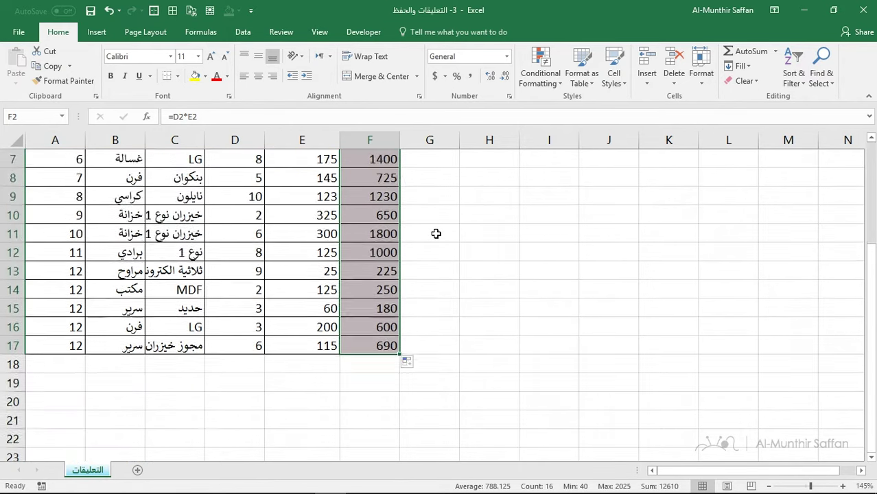
{"action": "scroll", "coordinate": [436, 234], "scroll_direction": "up", "scroll_amount": 2}
{"action": "left_click", "coordinate": [427, 182]}
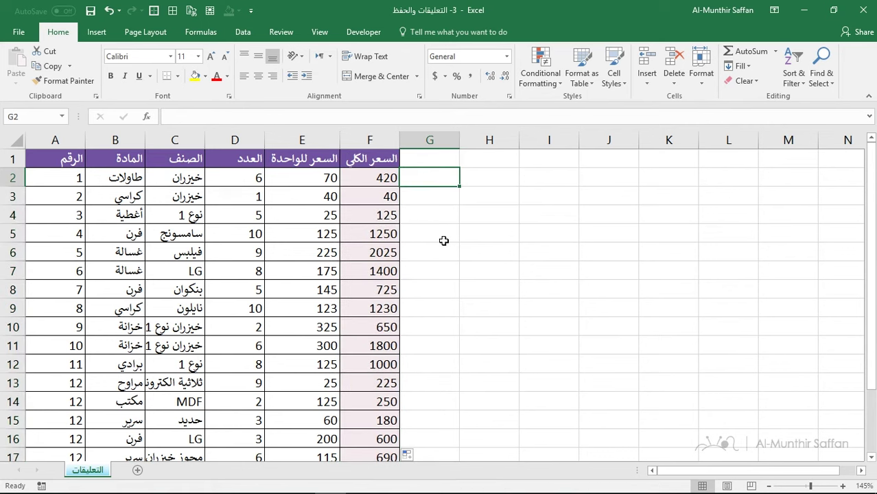
Step: Comment F11 (1800) with the user's author name and 'أظن أن القيمة مرتفعة يرجى مراجعة الأسعار'
{"action": "left_click", "coordinate": [391, 344]}
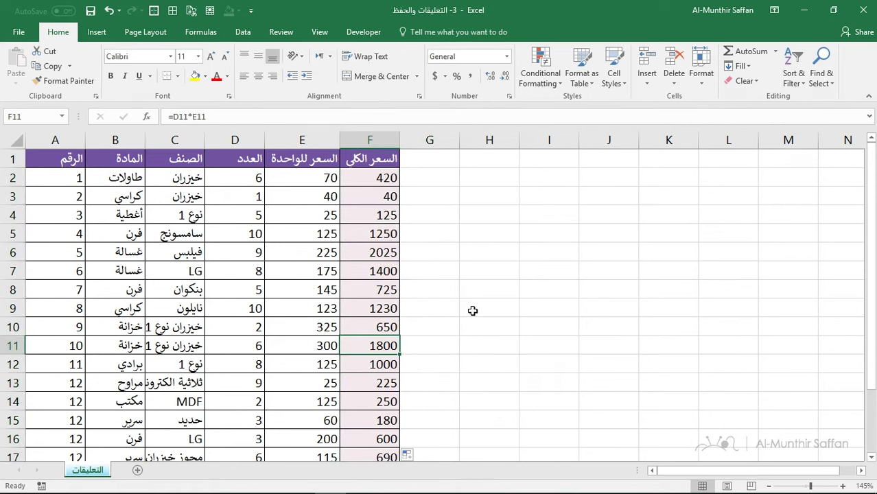
{"action": "right_click", "coordinate": [388, 345]}
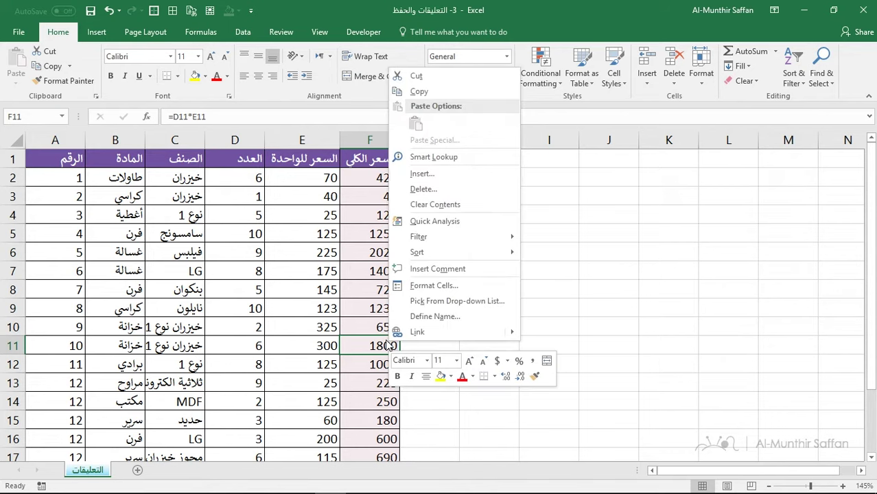
{"action": "left_click", "coordinate": [465, 268]}
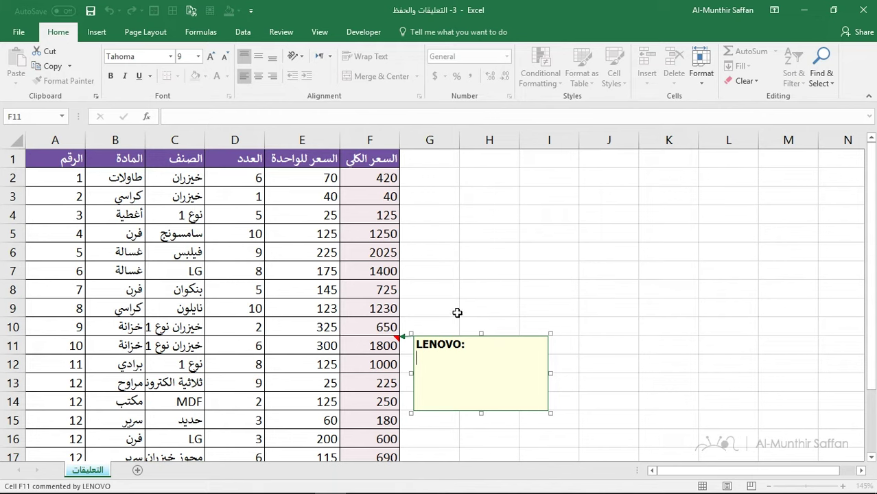
{"action": "left_click_drag", "start_coordinate": [465, 344], "coordinate": [415, 345]}
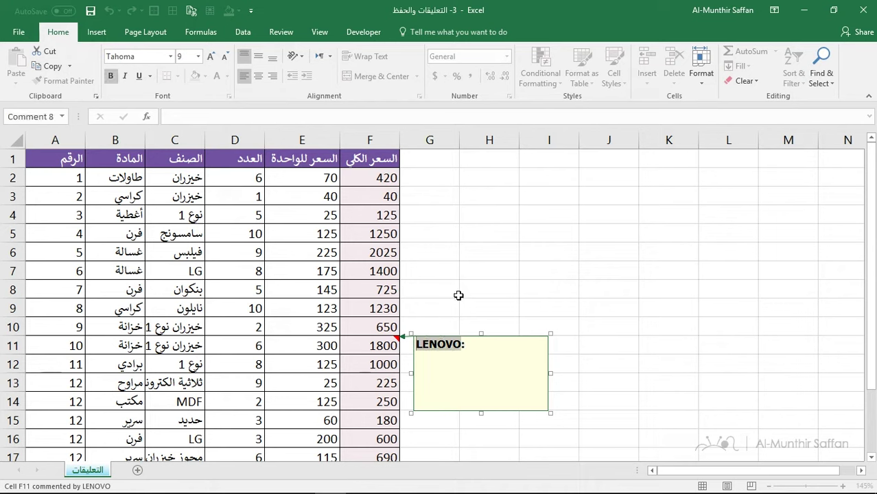
{"action": "type", "text": "Al M"}
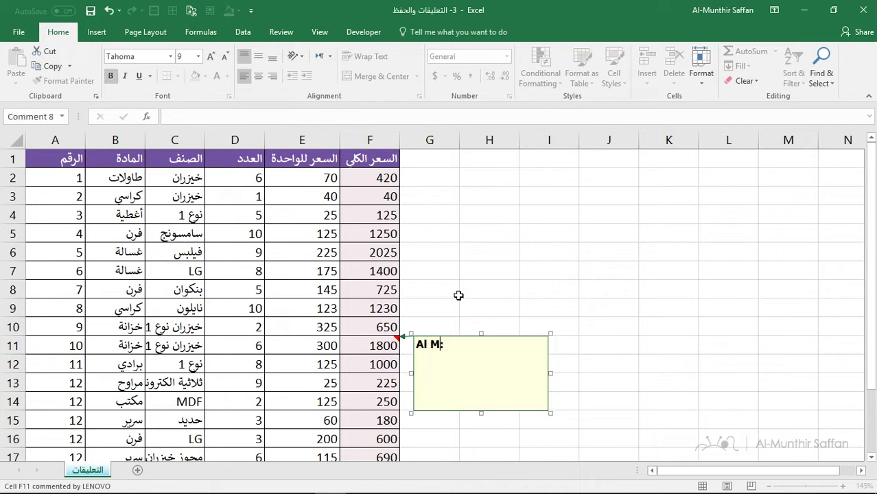
{"action": "type", "text": "unthir"}
{"action": "left_click", "coordinate": [485, 349]}
{"action": "type", "text": "أظن أن القيم"}
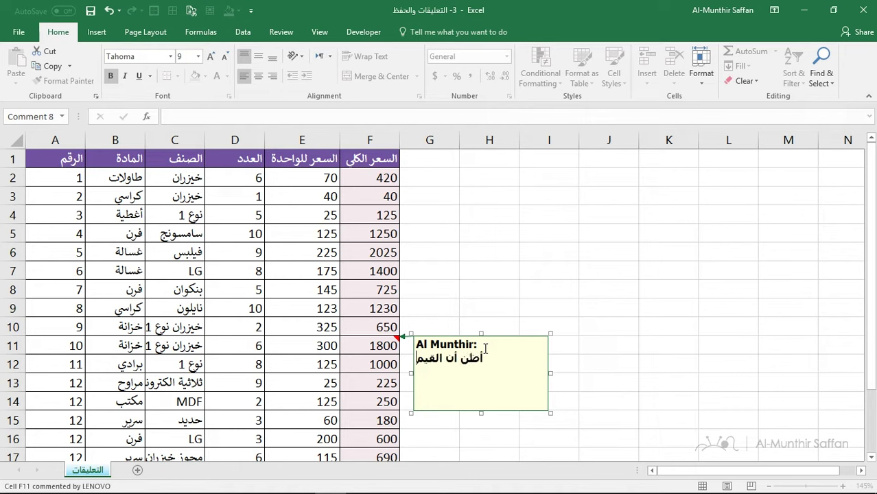
{"action": "type", "text": "ة مرتفعة برج"}
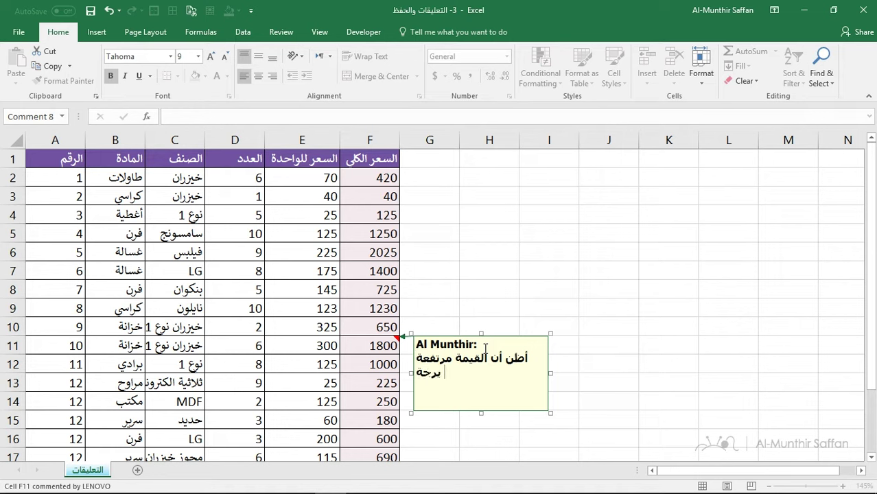
{"action": "type", "text": "ى مراجعة ا"}
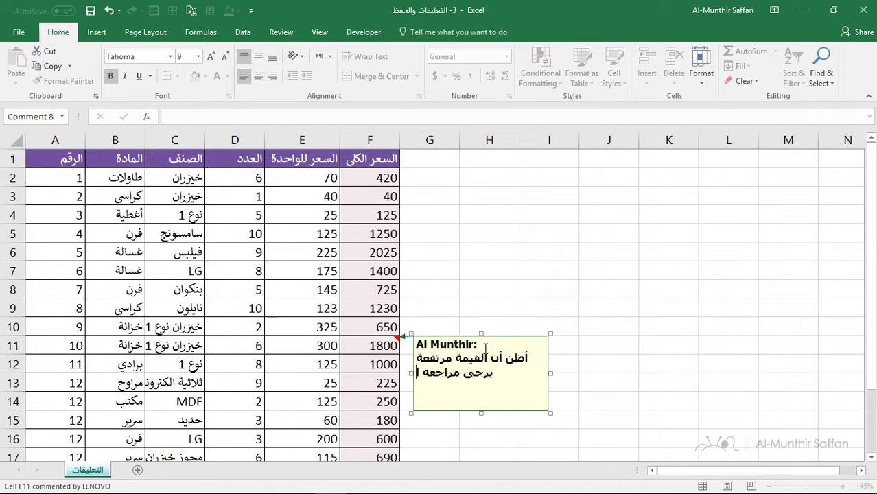
{"action": "type", "text": "لأسعارع"}
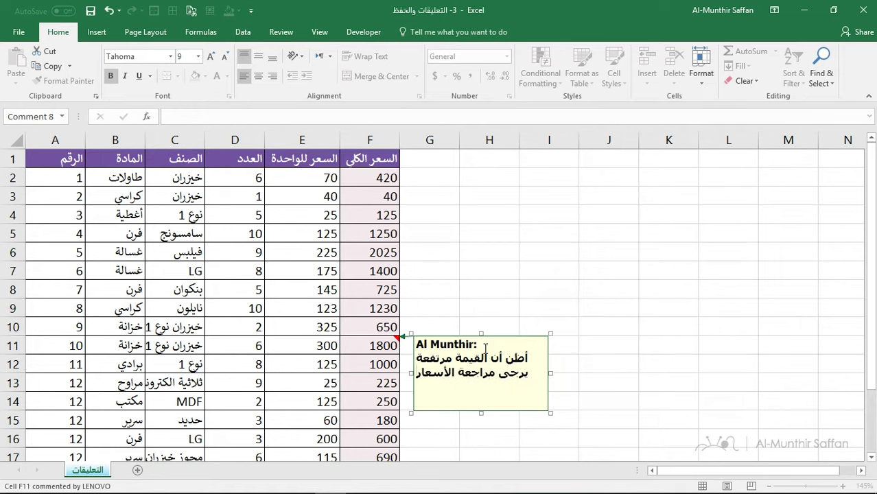
{"action": "left_click", "coordinate": [505, 275]}
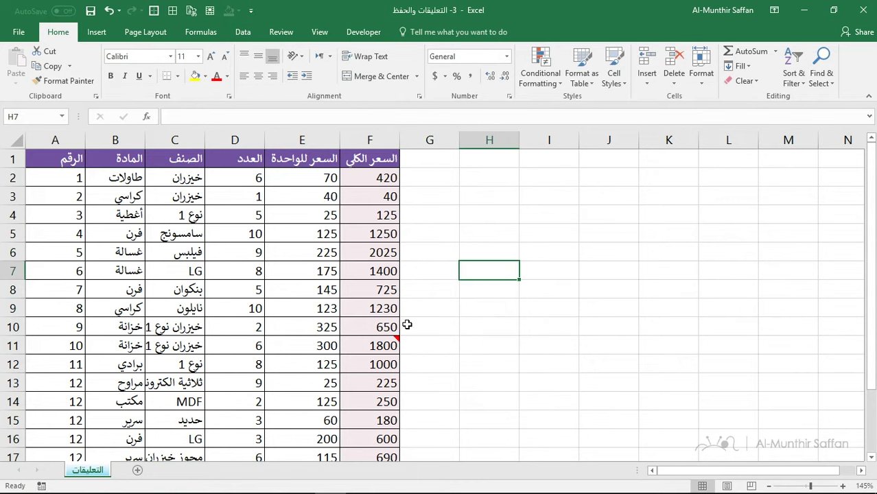
Step: Add the Review > New Comment 'هذه هي القطعة الأخيرة في المستودع' to quantity cell D3
{"action": "left_click", "coordinate": [392, 340]}
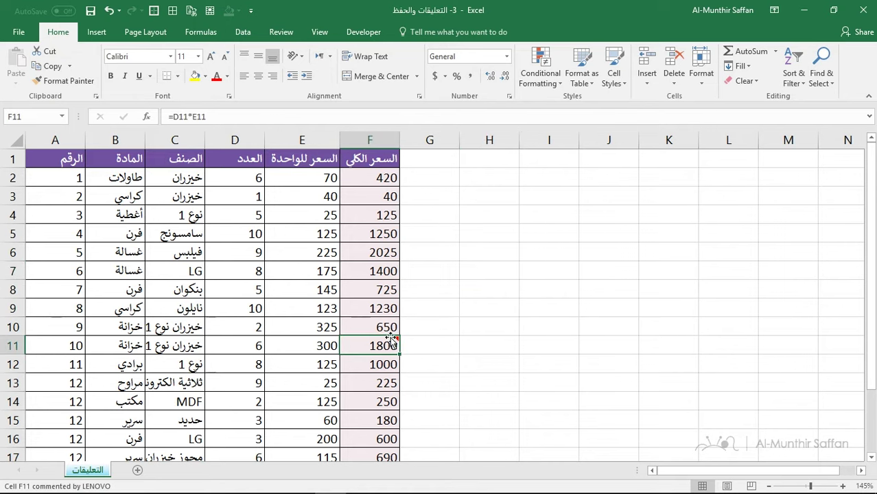
{"action": "mouse_move", "coordinate": [392, 340]}
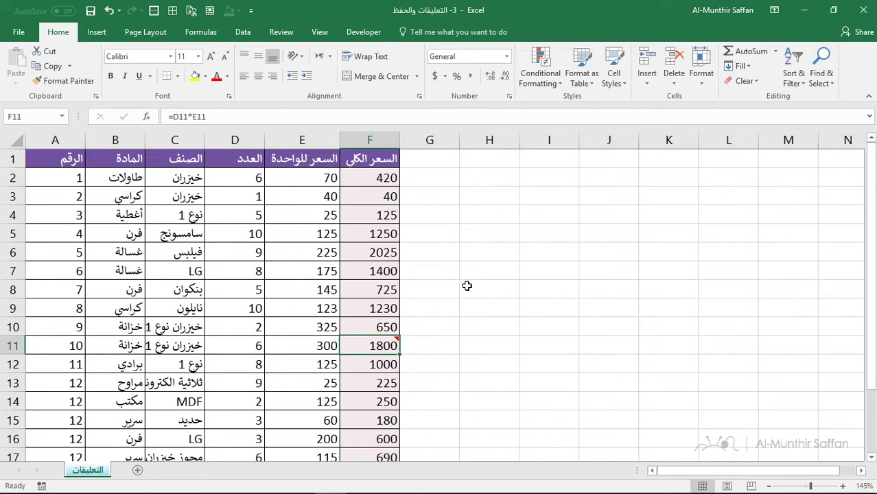
{"action": "left_click", "coordinate": [255, 196]}
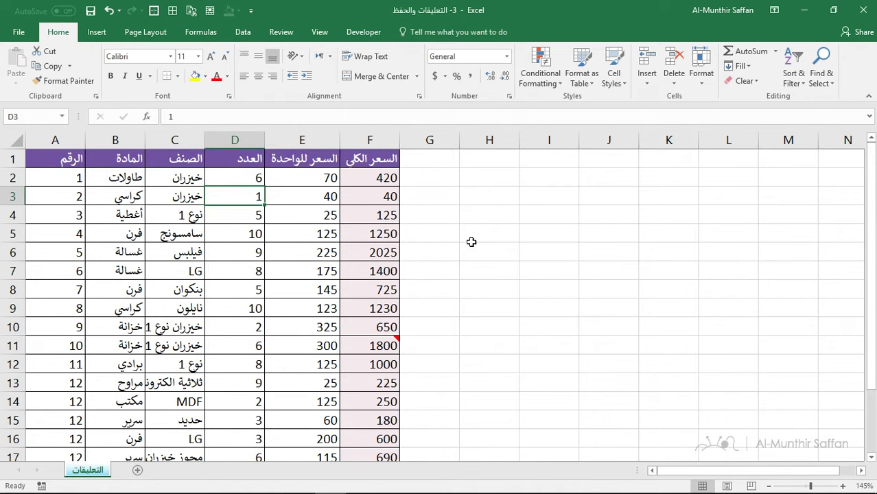
{"action": "right_click", "coordinate": [244, 195]}
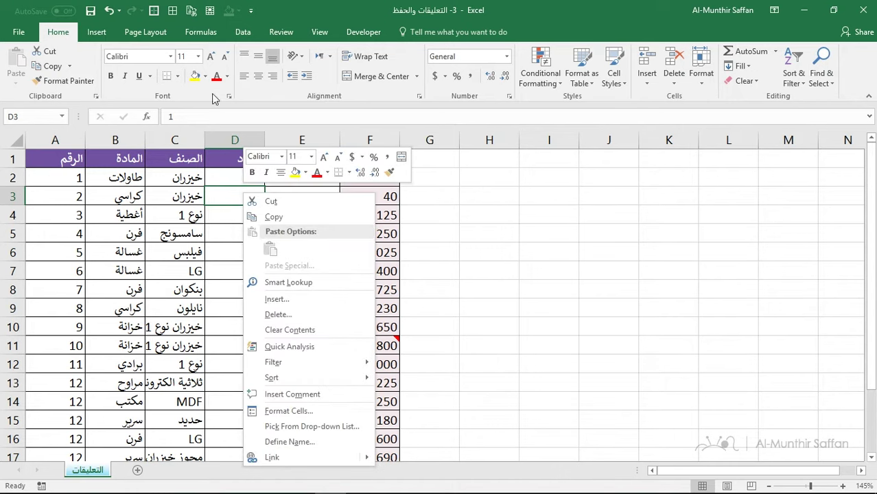
{"action": "left_click", "coordinate": [278, 33]}
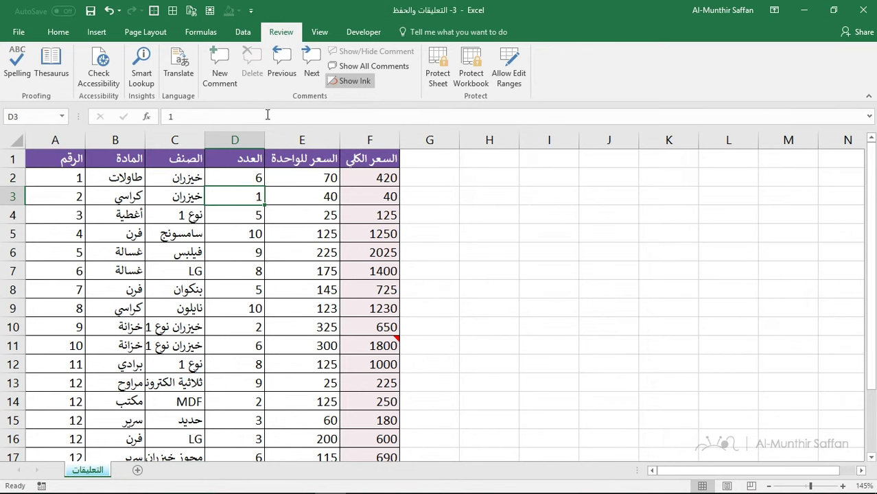
{"action": "left_click", "coordinate": [220, 69]}
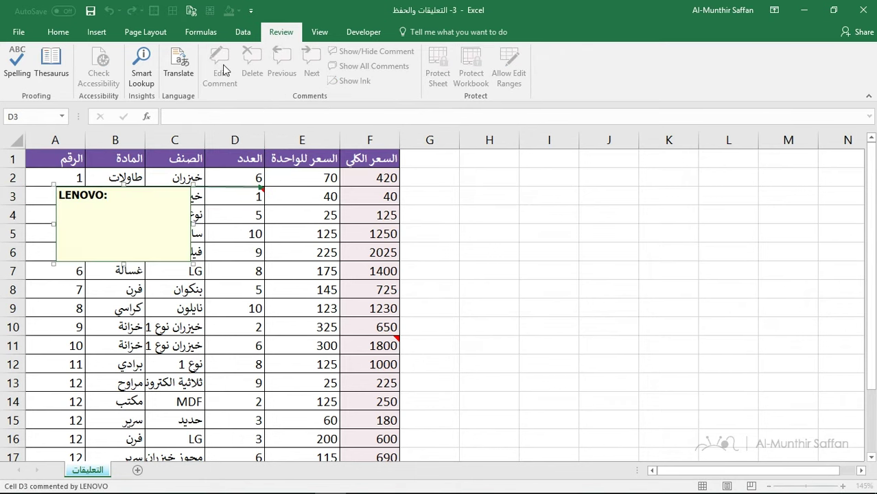
{"action": "type", "text": "هذه"}
{"action": "type", "text": " هي القطعة الأخيرة ف"}
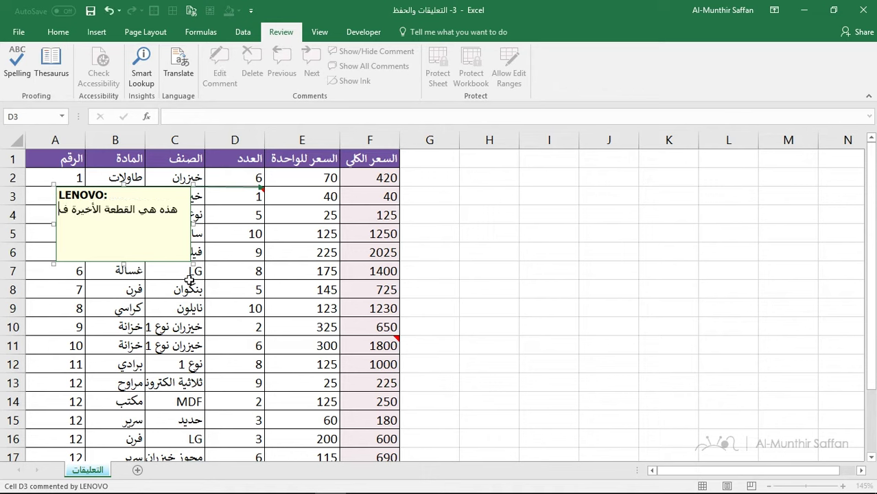
{"action": "type", "text": "ي المستودع"}
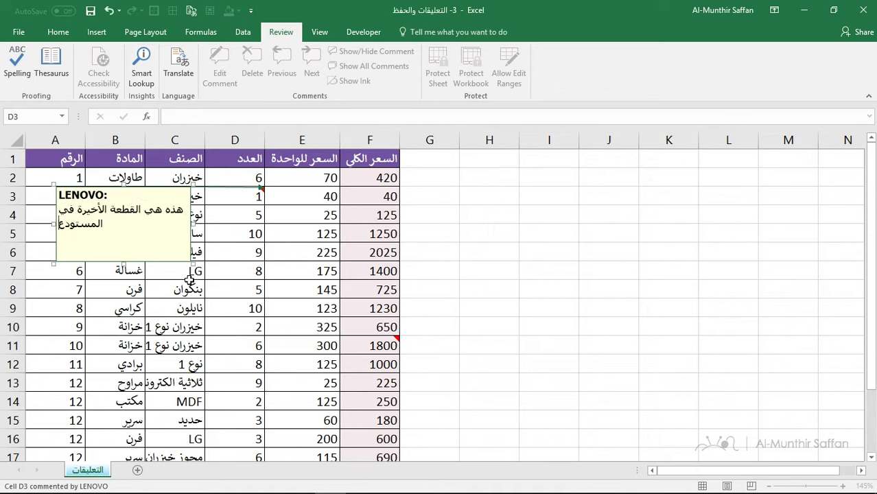
{"action": "left_click", "coordinate": [459, 247]}
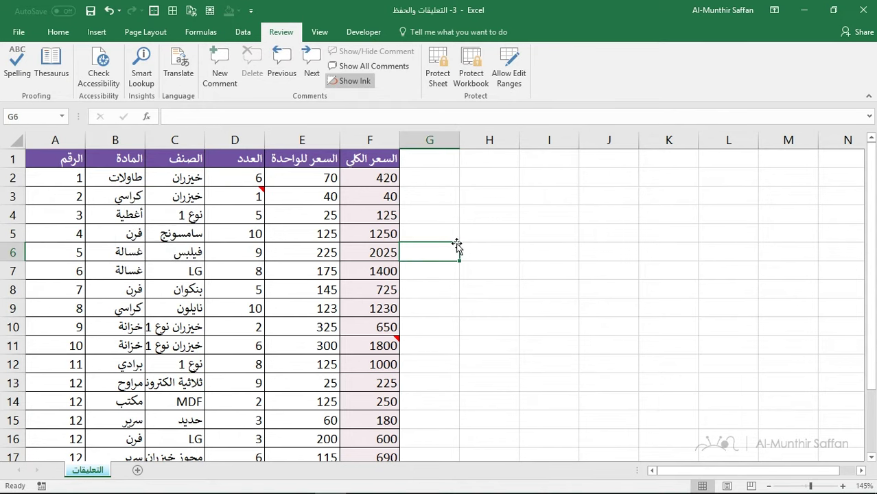
Step: Edit D3's comment so its author line shows a different name, keeping the note text
{"action": "right_click", "coordinate": [244, 198]}
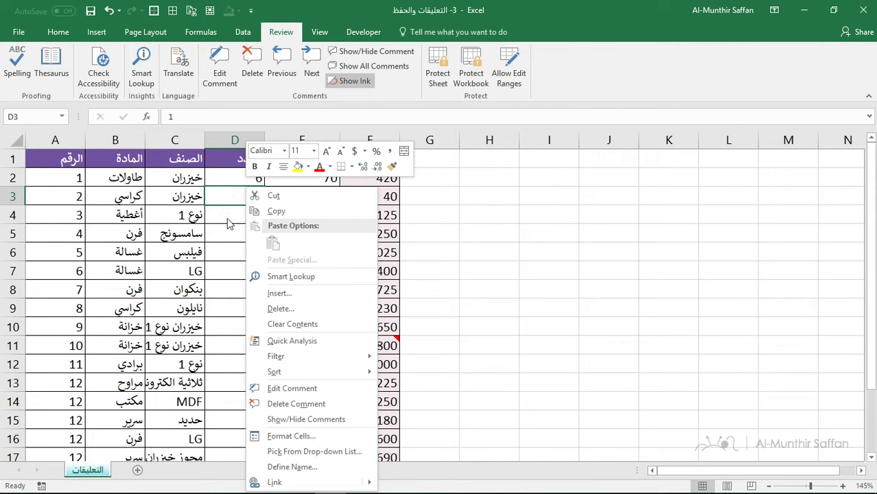
{"action": "left_click", "coordinate": [304, 388]}
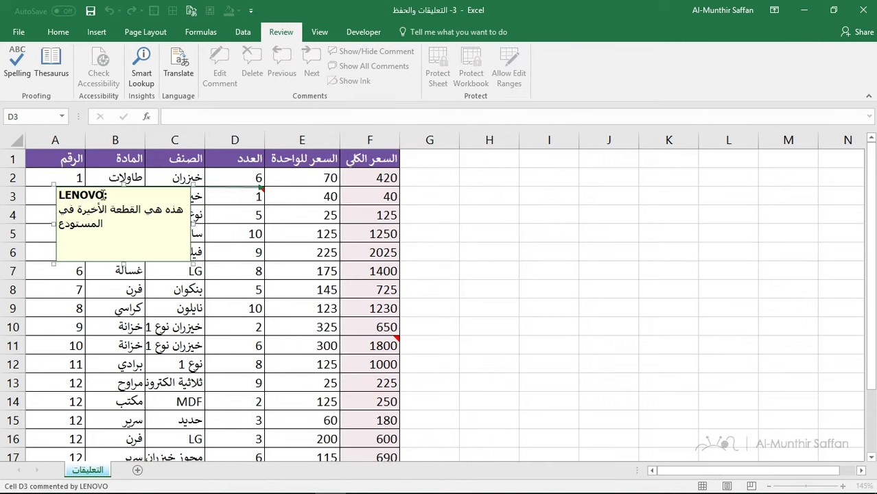
{"action": "left_click_drag", "start_coordinate": [103, 195], "coordinate": [59, 195]}
{"action": "key", "text": "BackSpace"}
{"action": "type", "text": "ال"}
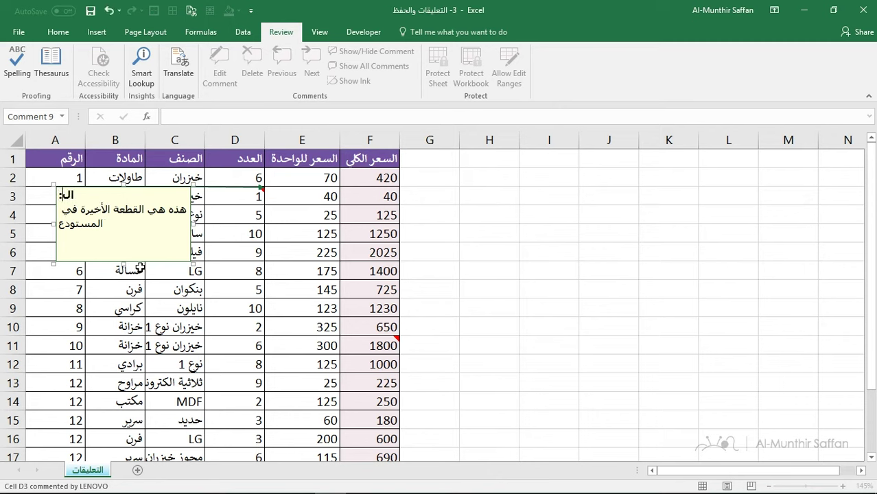
{"action": "type", "text": "منذر"}
{"action": "left_click", "coordinate": [479, 267]}
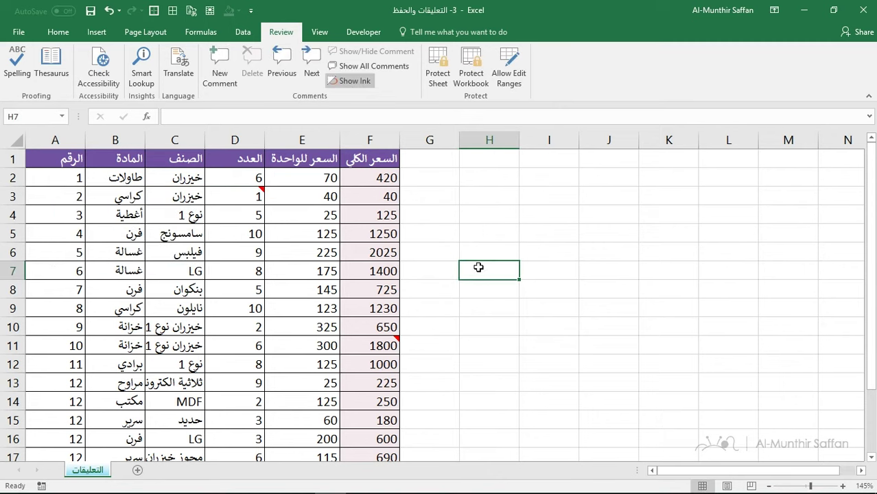
{"action": "right_click", "coordinate": [255, 198]}
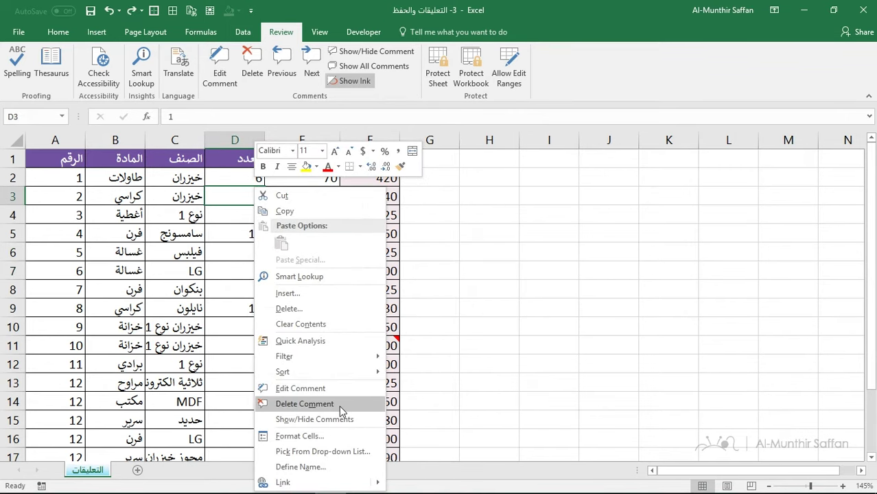
{"action": "left_click", "coordinate": [511, 251]}
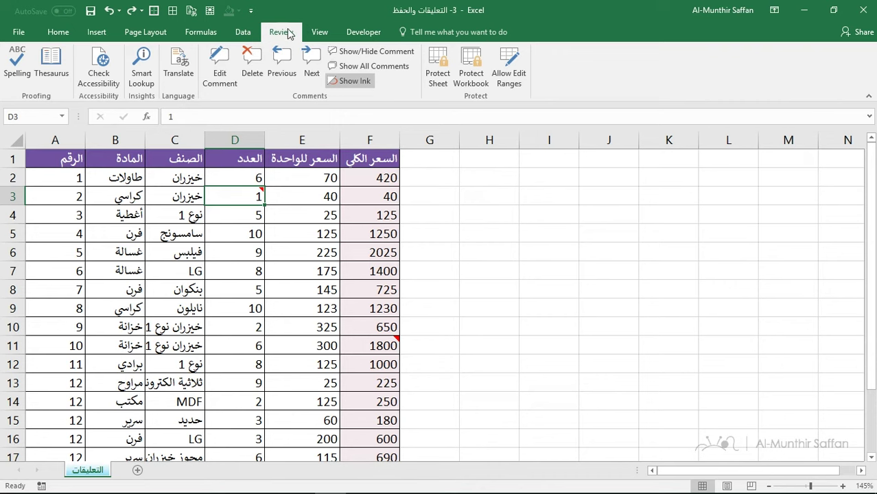
{"action": "left_click", "coordinate": [374, 66]}
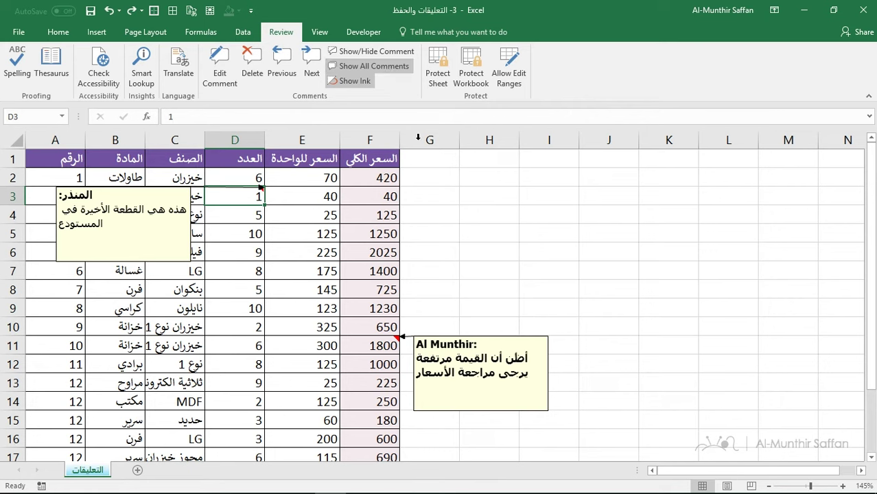
{"action": "left_click", "coordinate": [384, 66]}
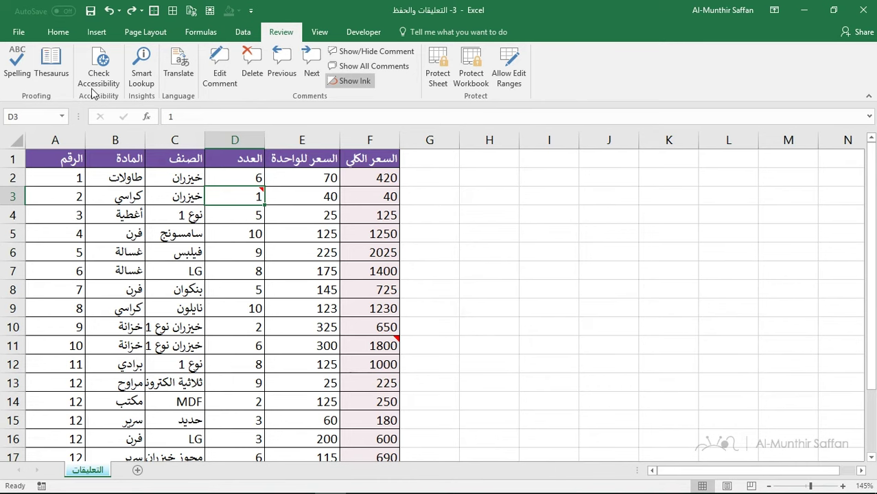
Step: Save the workbook under its current name with File > Save, then return to the File screen
{"action": "left_click", "coordinate": [14, 35]}
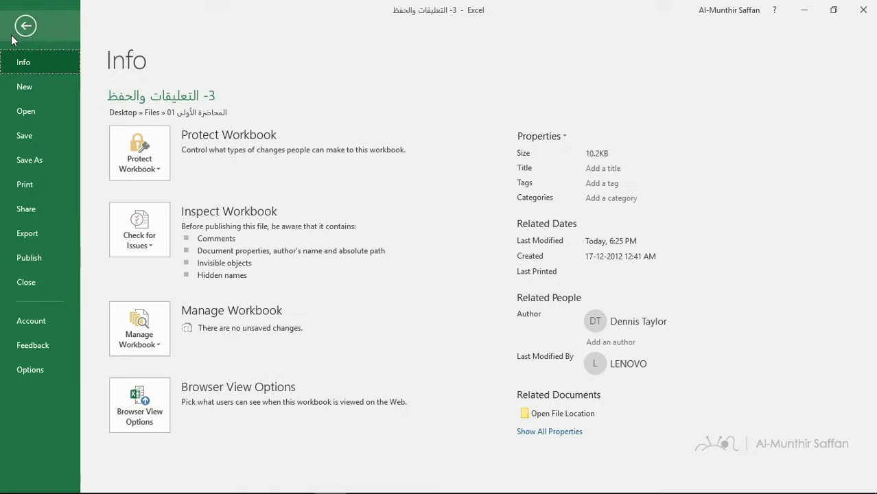
{"action": "left_click", "coordinate": [43, 138]}
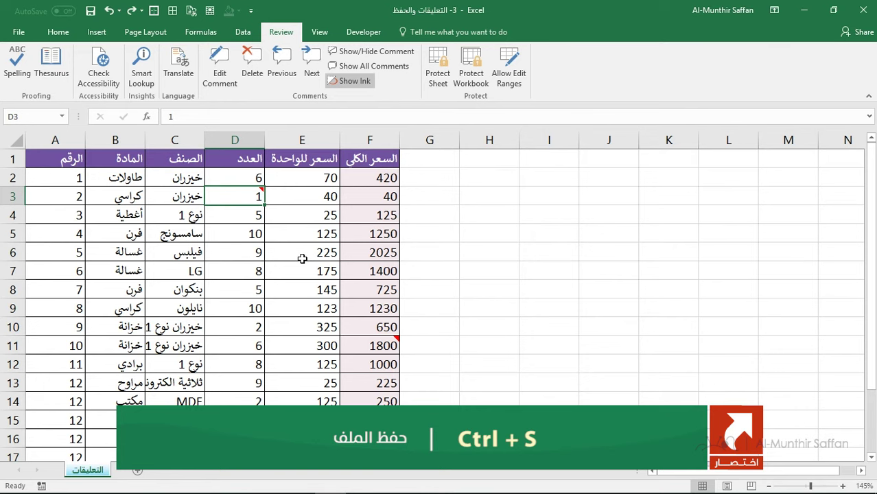
{"action": "left_click", "coordinate": [22, 31]}
Step: In Save As > Browse, keep Excel Workbook format and name the file '3- التعليقات والحفظ2'
{"action": "left_click", "coordinate": [36, 165]}
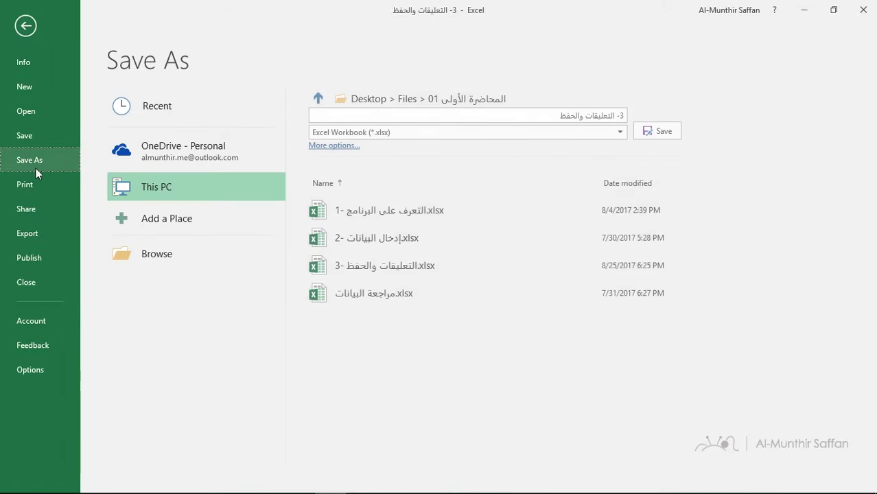
{"action": "left_click", "coordinate": [219, 264]}
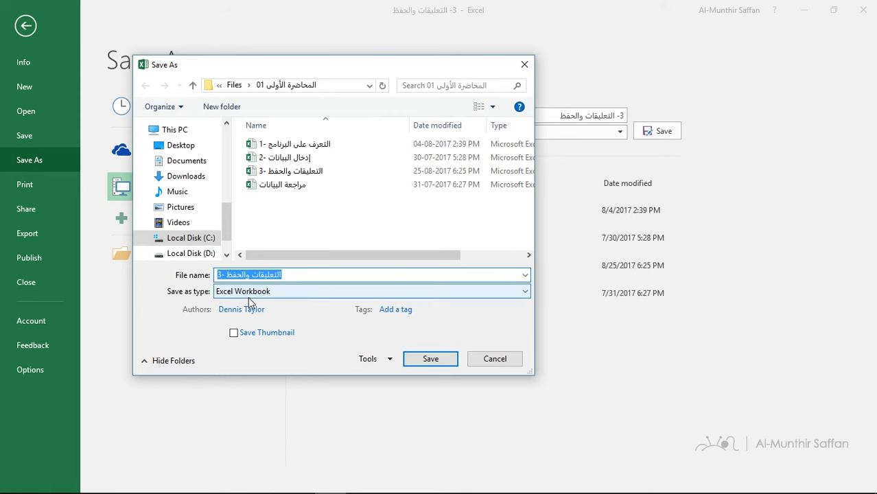
{"action": "left_click", "coordinate": [248, 295]}
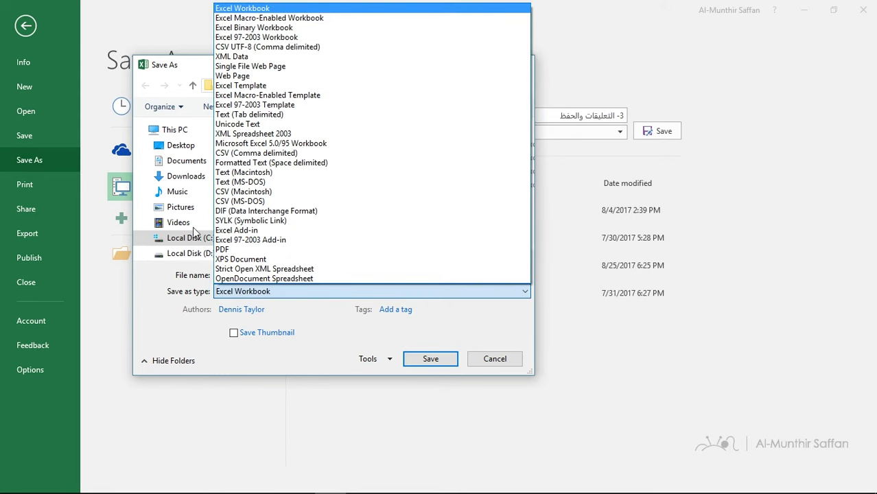
{"action": "left_click", "coordinate": [155, 293]}
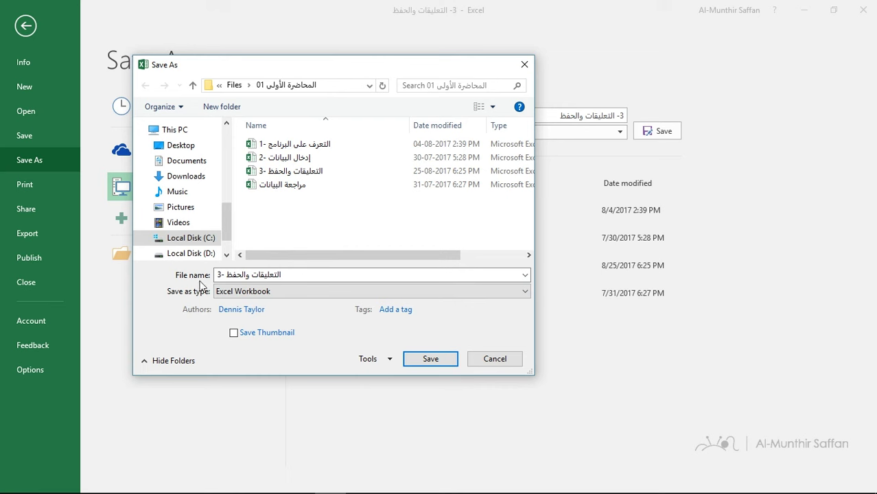
{"action": "left_click", "coordinate": [319, 275]}
{"action": "left_click", "coordinate": [319, 275]}
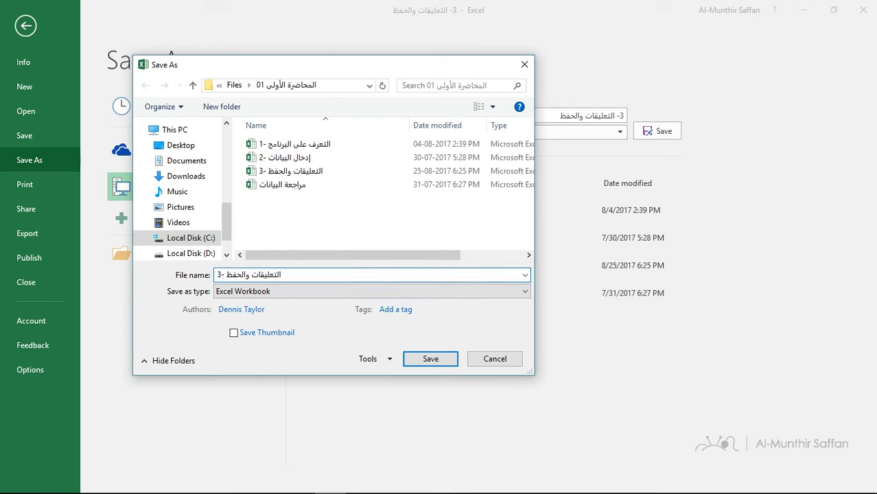
{"action": "type", "text": "2"}
Step: Confirm the save to create the copy '3- التعليقات والحفظ2'
{"action": "left_click", "coordinate": [425, 358]}
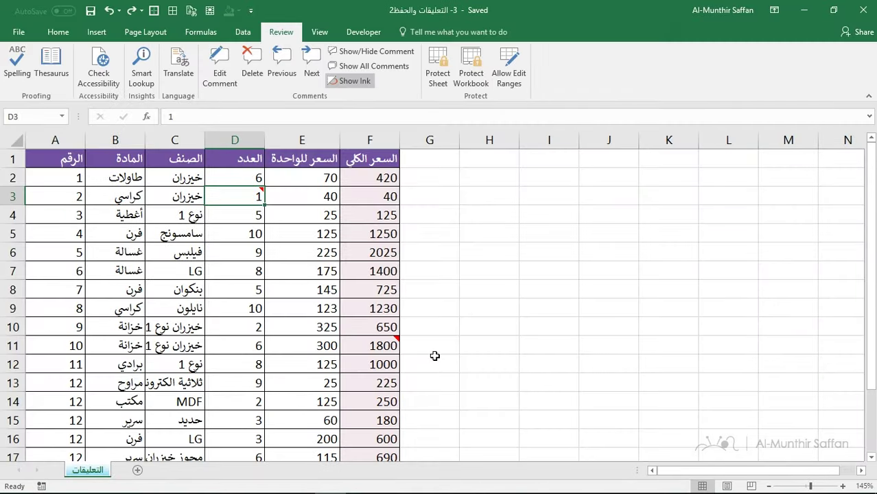